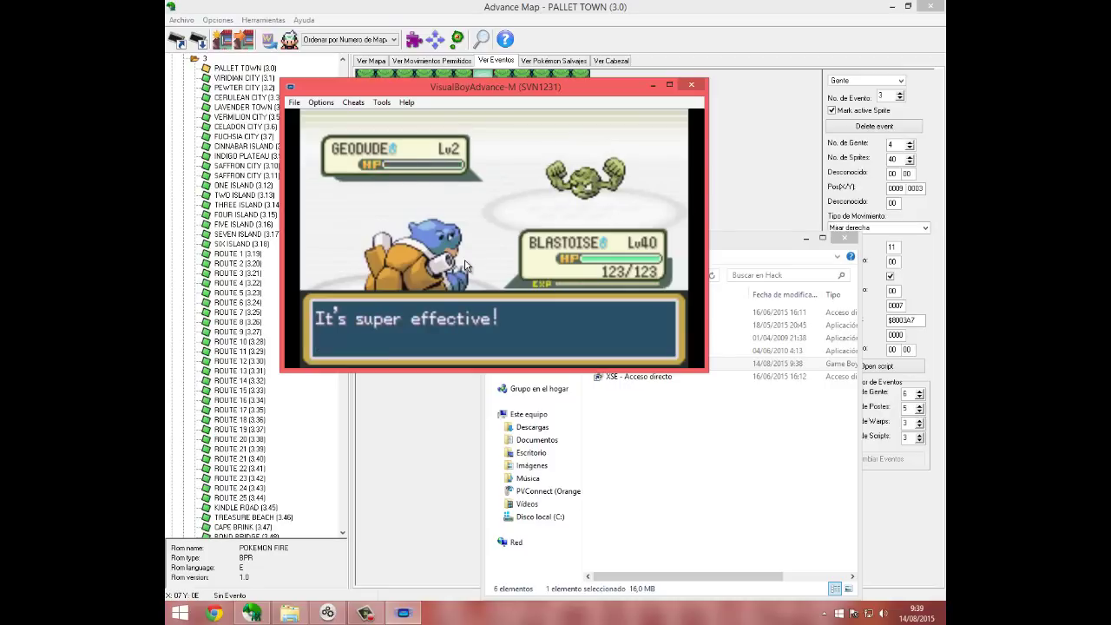
Step: Defeat the opposing Geodude with Blastoise and decline changing Pokémon in the test battle against Leader Brock
{"action": "key", "text": "z"}
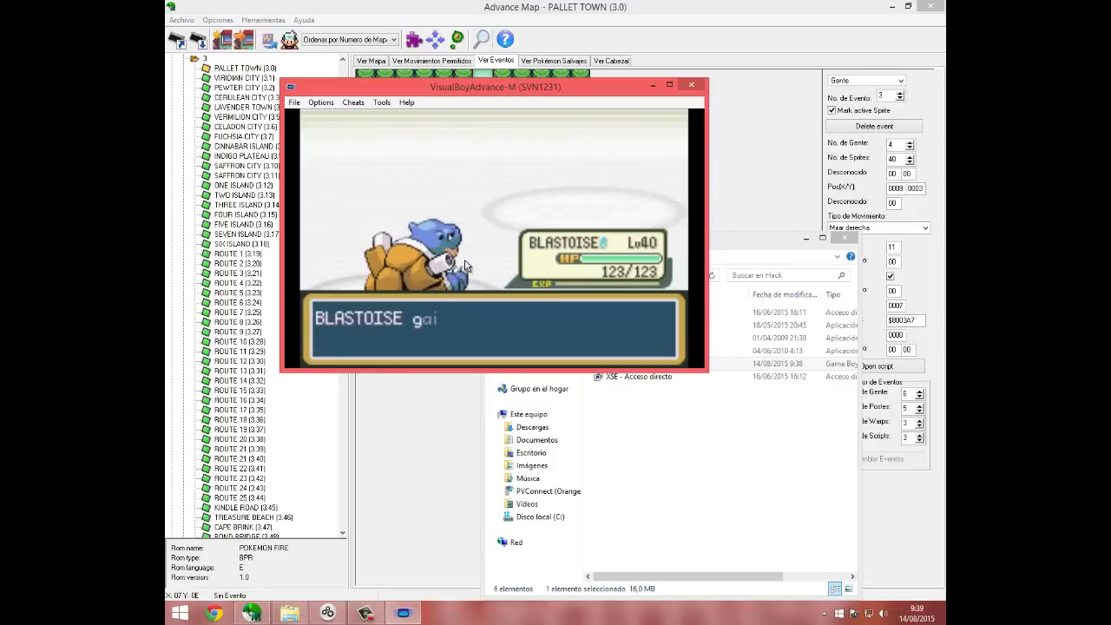
{"action": "key", "text": "z"}
{"action": "key", "text": "z"}
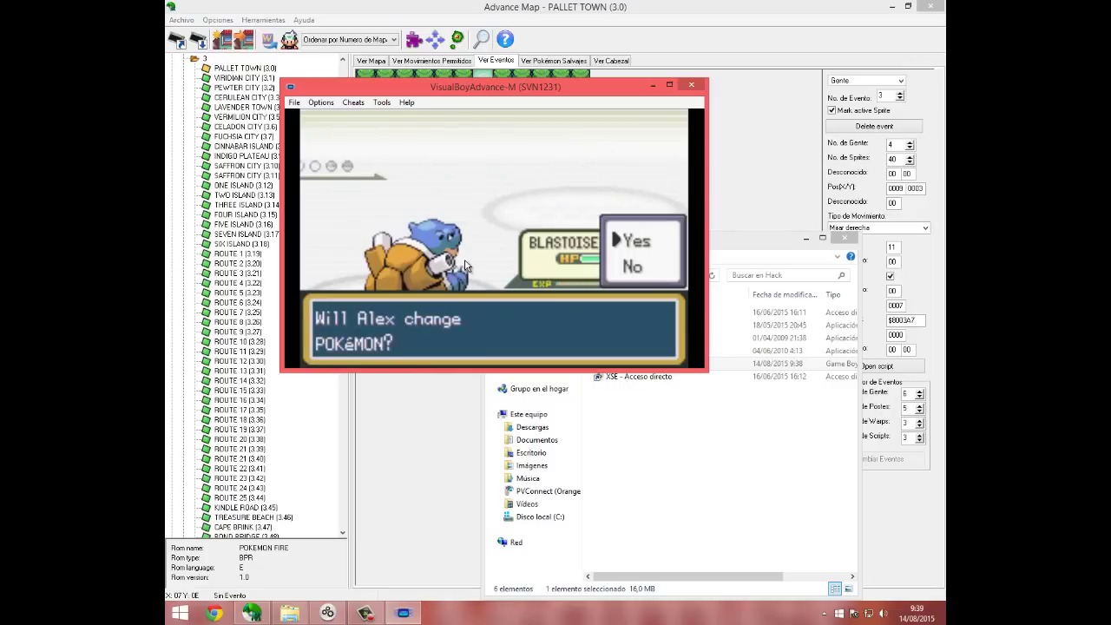
{"action": "key", "text": "x"}
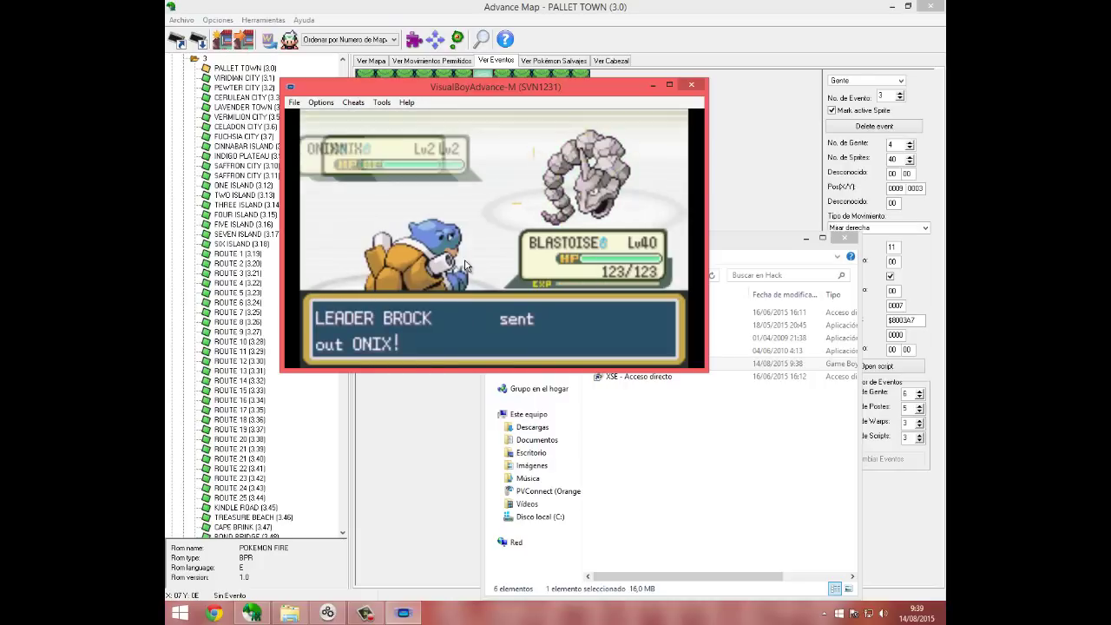
Step: Defeat Leader Brock's Onix and advance through the victory messages and the trainer's reward dialogue
{"action": "key", "text": "z"}
{"action": "key", "text": "z"}
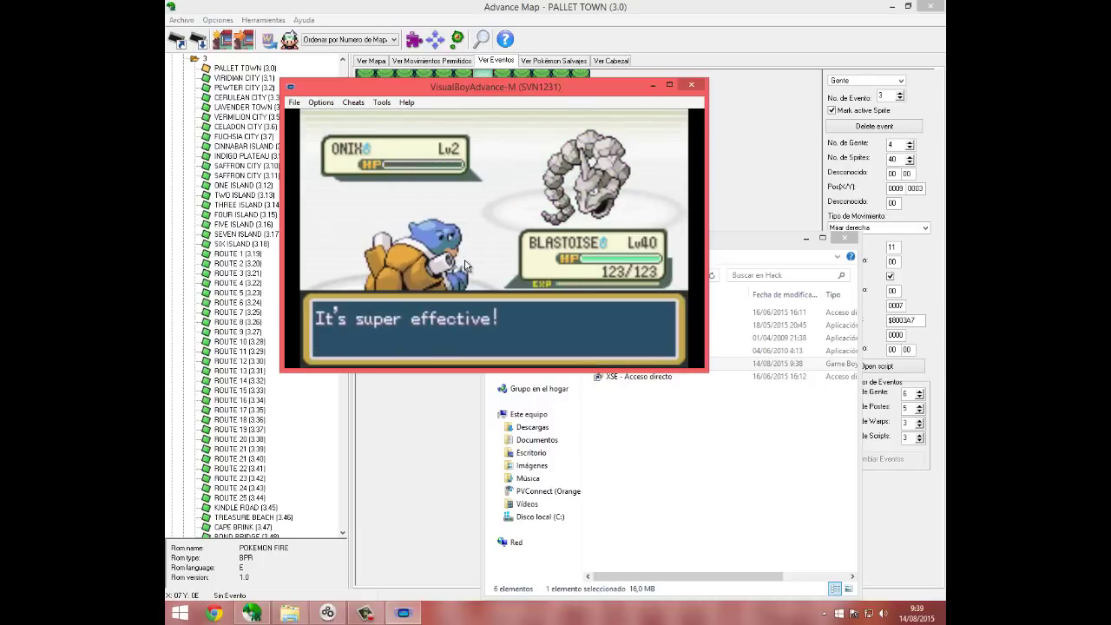
{"action": "key", "text": "z"}
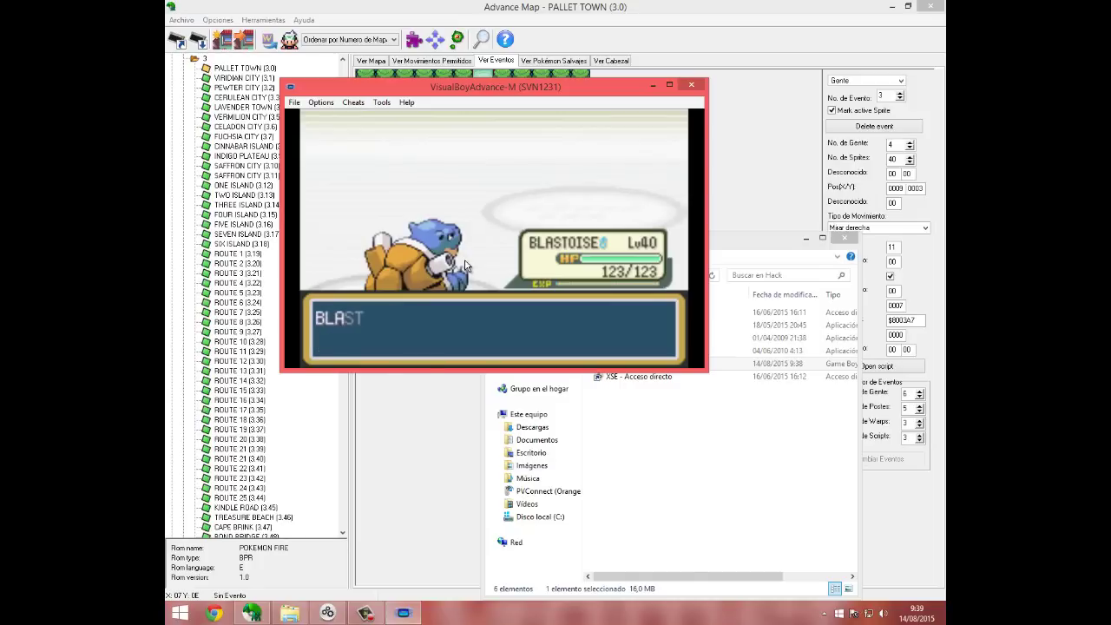
{"action": "key", "text": "z"}
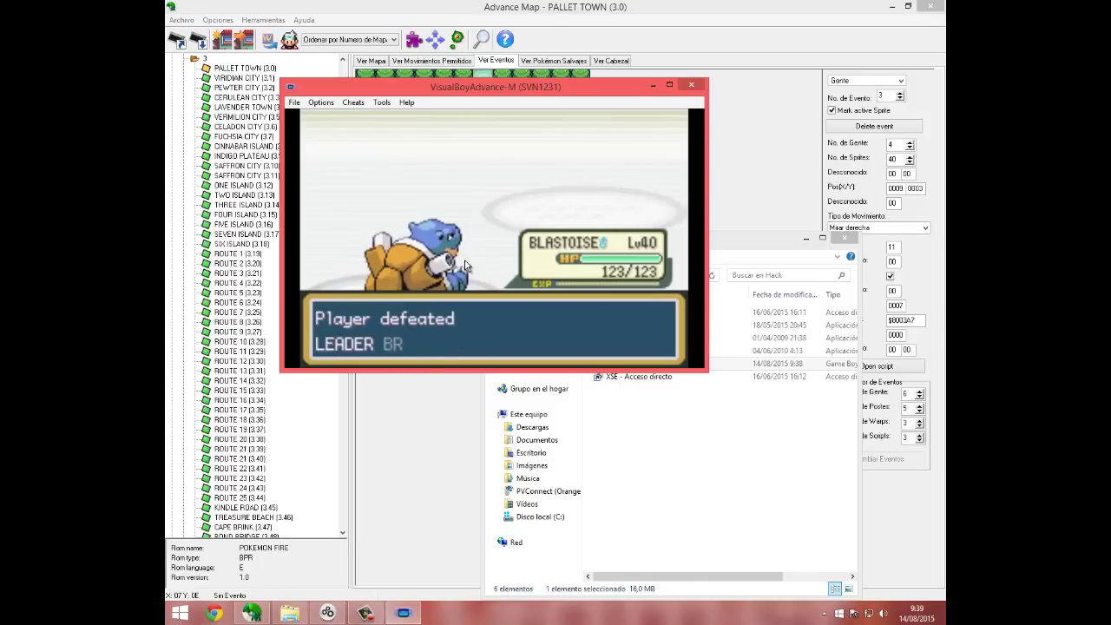
{"action": "key", "text": "z"}
{"action": "key", "text": "z"}
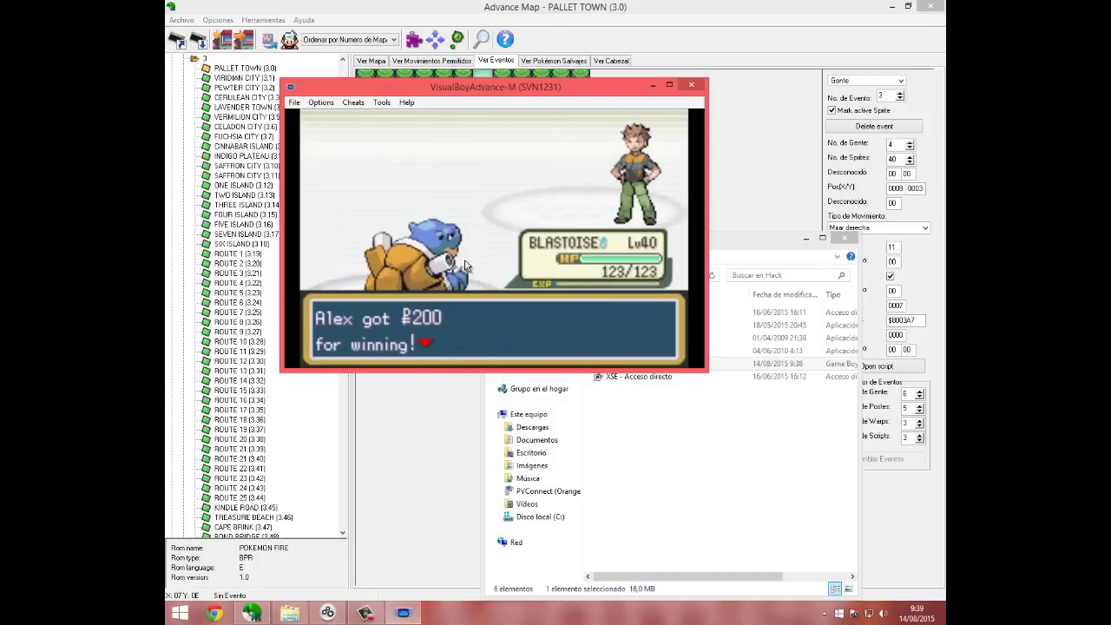
{"action": "key", "text": "z"}
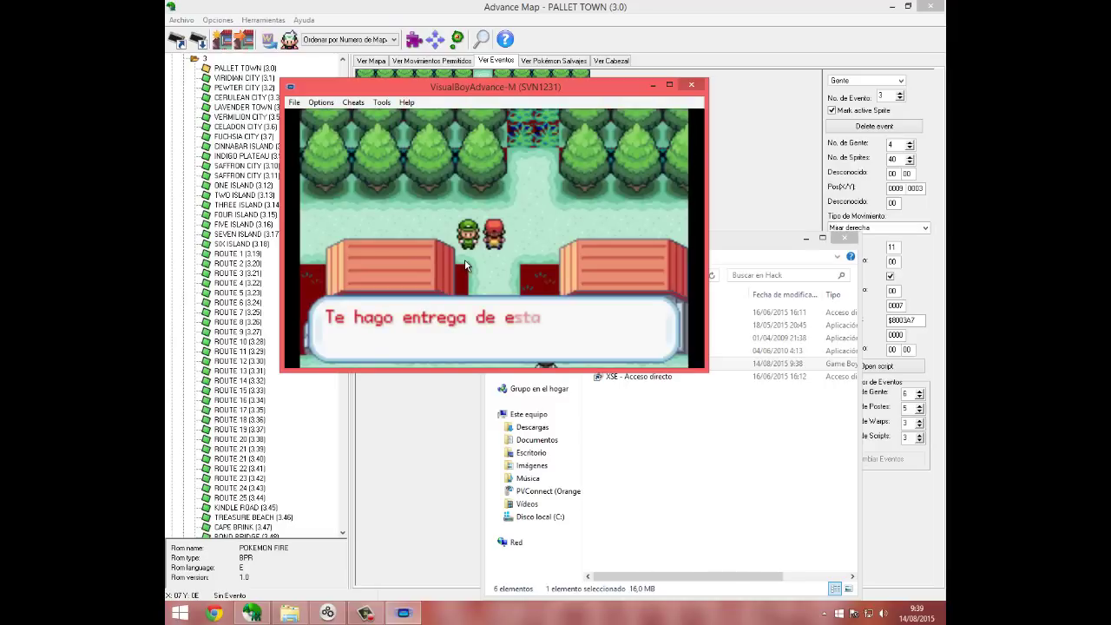
{"action": "key", "text": "z"}
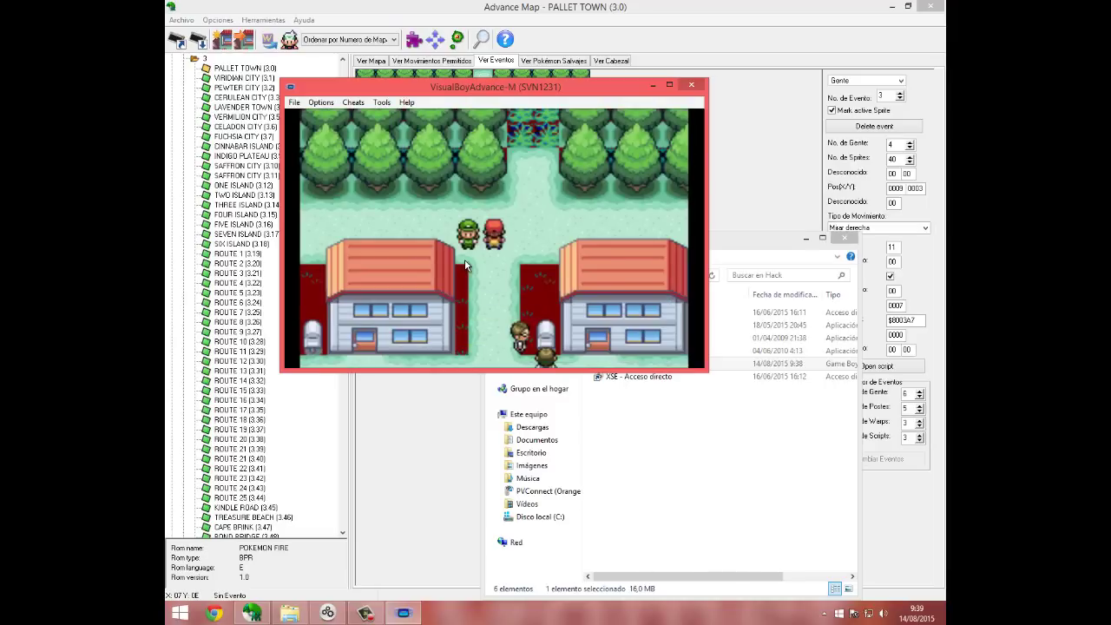
Step: Check an entry of the in-game start menu and return to the map
{"action": "key", "text": "Return"}
{"action": "key", "text": "Down"}
{"action": "key", "text": "z"}
{"action": "key", "text": "x"}
{"action": "key", "text": "x"}
Step: Talk to the defeated green-capped trainer again and close the emulator
{"action": "key", "text": "z"}
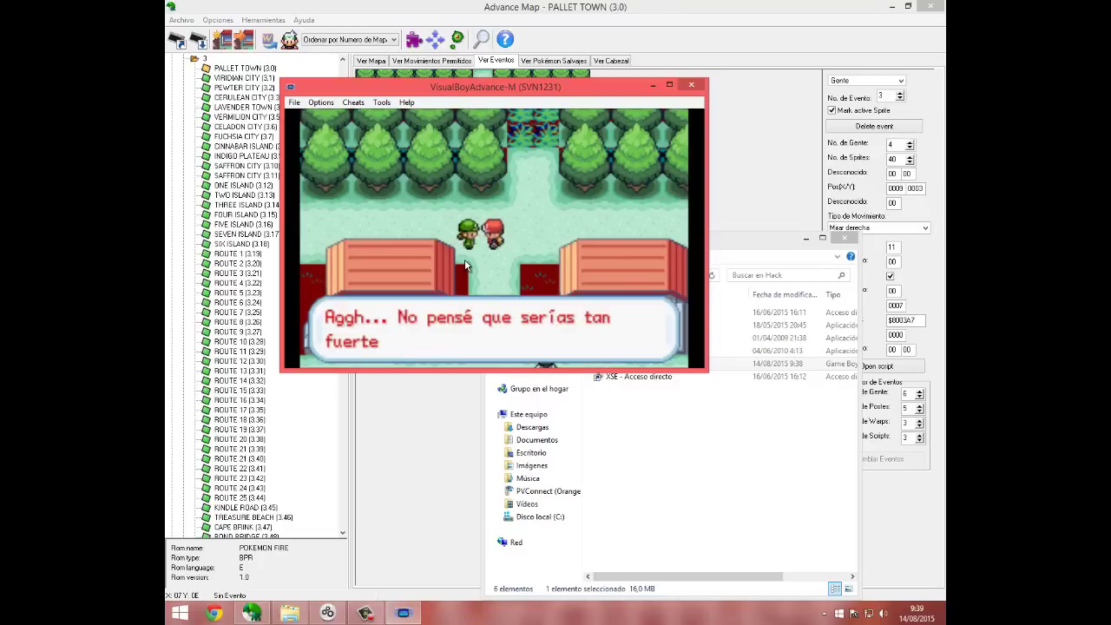
{"action": "key", "text": "z"}
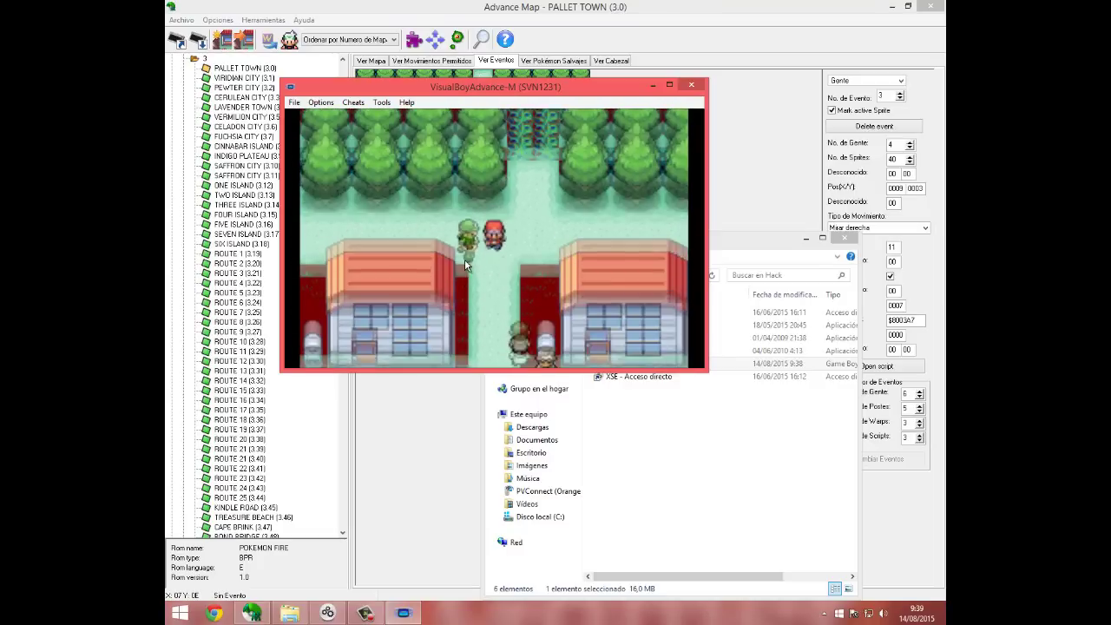
{"action": "left_click", "coordinate": [691, 85]}
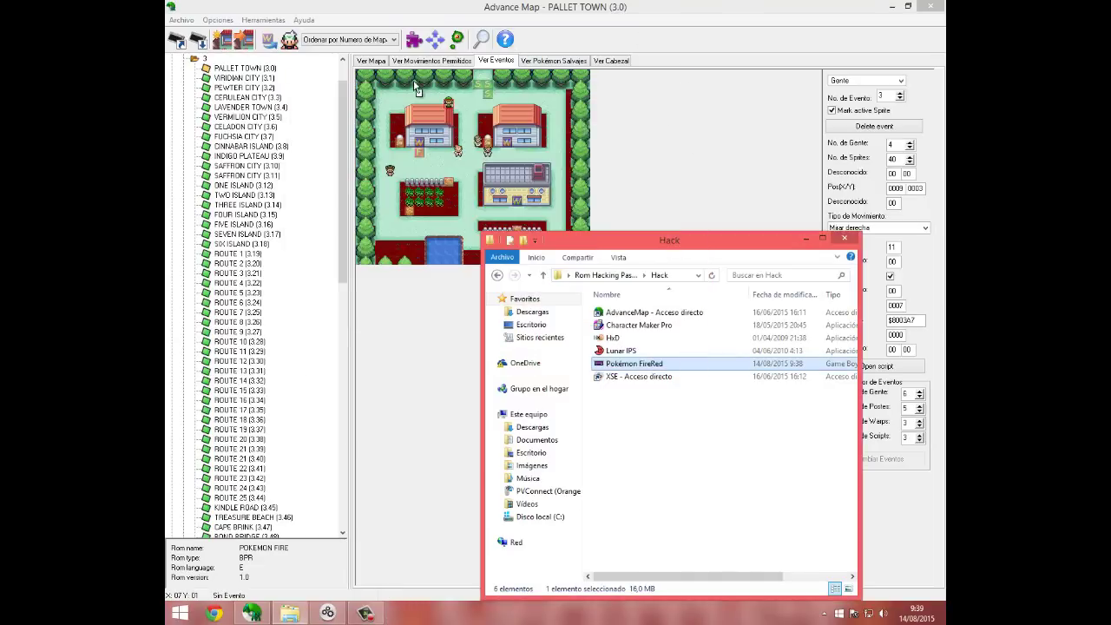
Step: Paint a patch of tall grass on the Pallet Town map between the fenced garden and the laboratory
{"action": "left_click", "coordinate": [371, 61]}
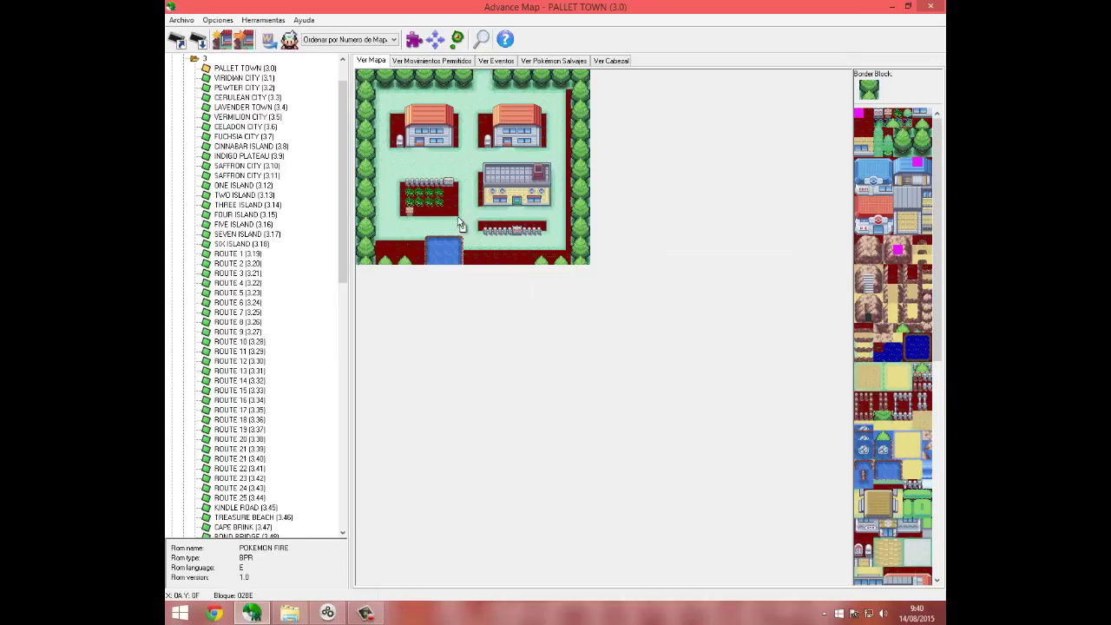
{"action": "left_click", "coordinate": [466, 186]}
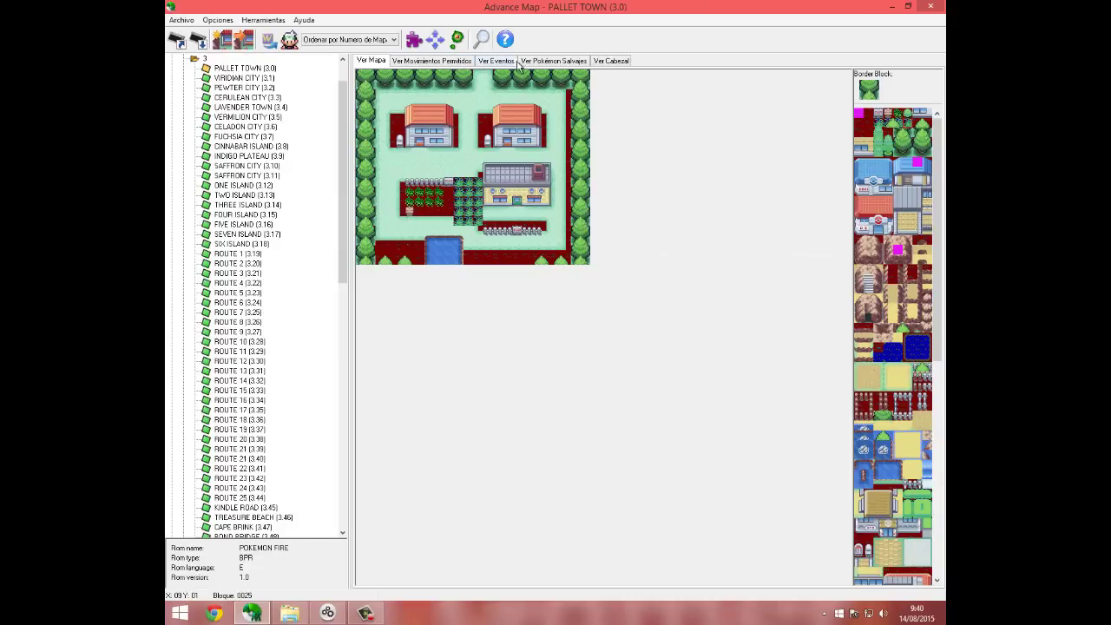
Step: Create wild Pokémon data for Pallet Town with only the Hierba type, repointed to free offset $71A23C
{"action": "left_click", "coordinate": [555, 61]}
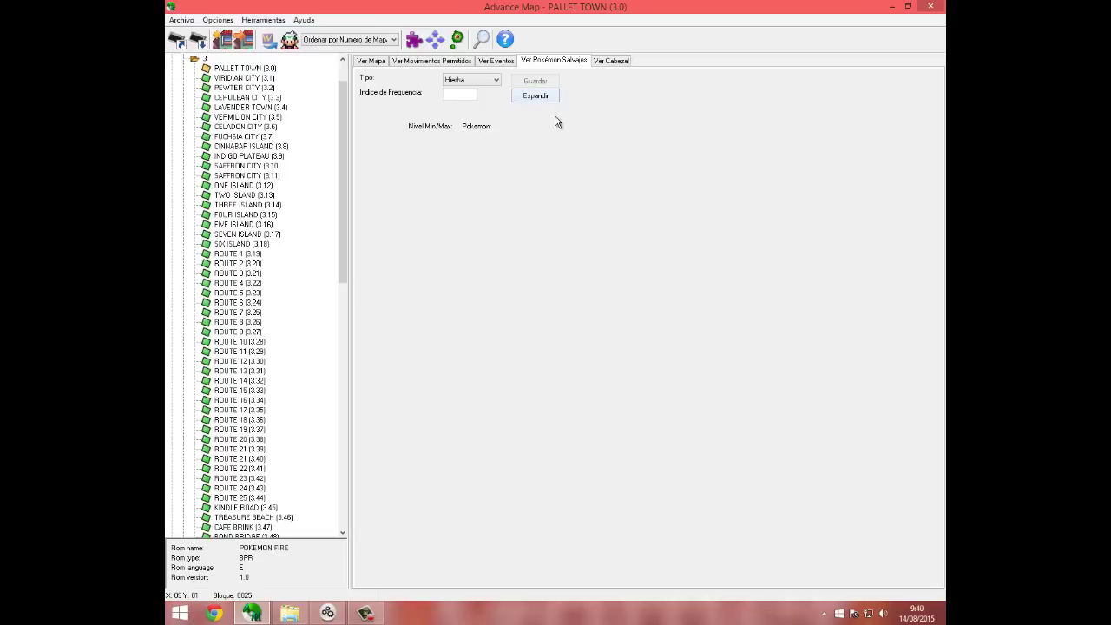
{"action": "left_click", "coordinate": [536, 97]}
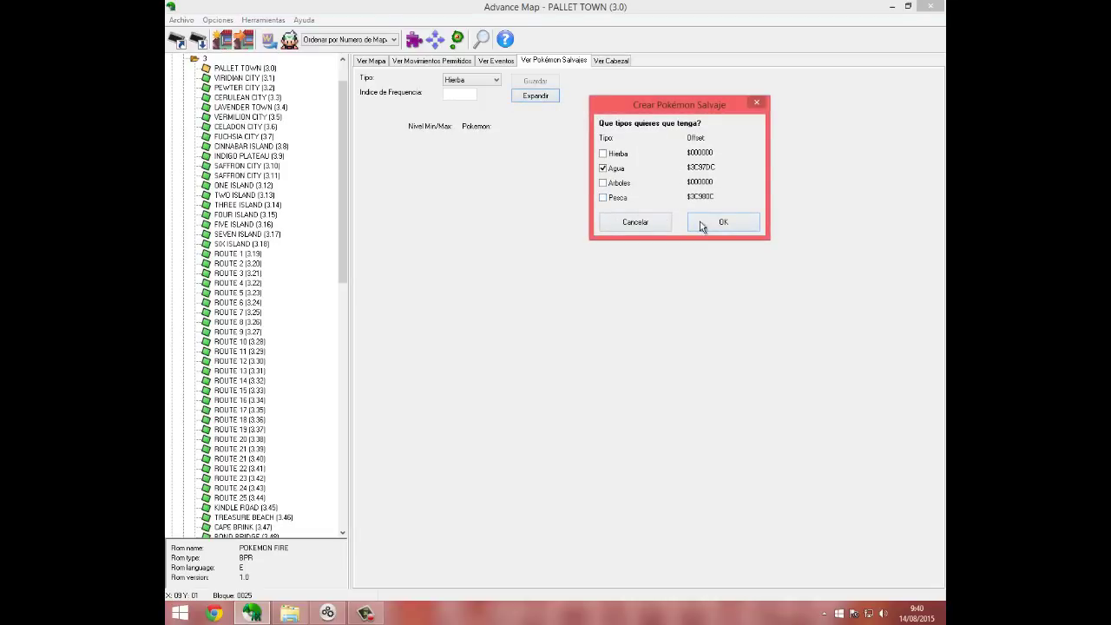
{"action": "left_click", "coordinate": [603, 169]}
{"action": "left_click", "coordinate": [604, 153]}
{"action": "left_click", "coordinate": [732, 229]}
{"action": "left_click", "coordinate": [611, 266]}
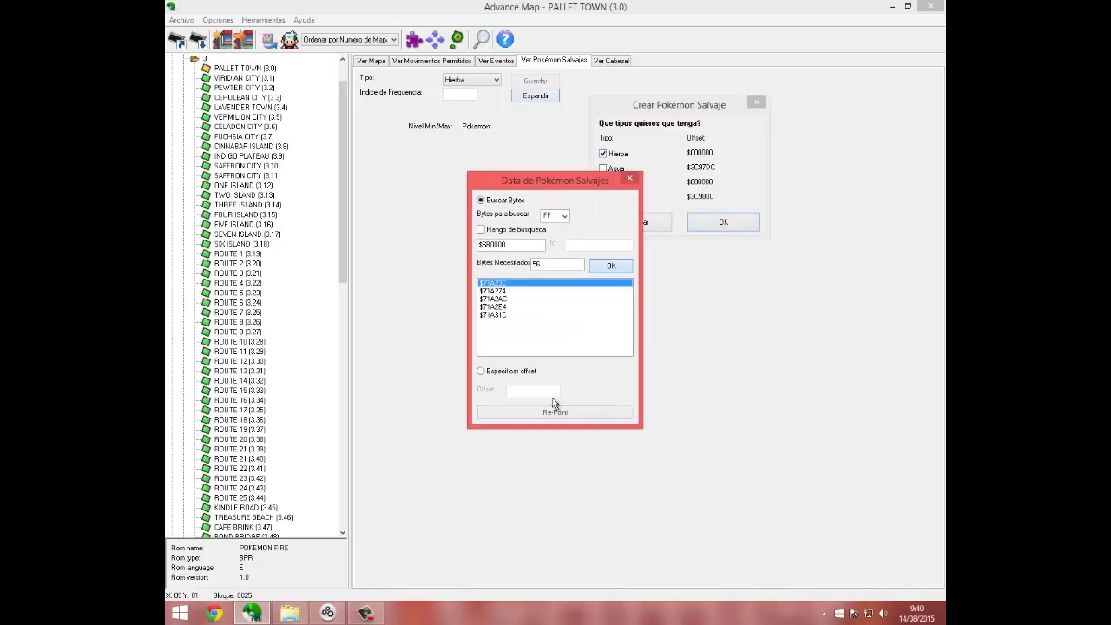
{"action": "left_click", "coordinate": [556, 413]}
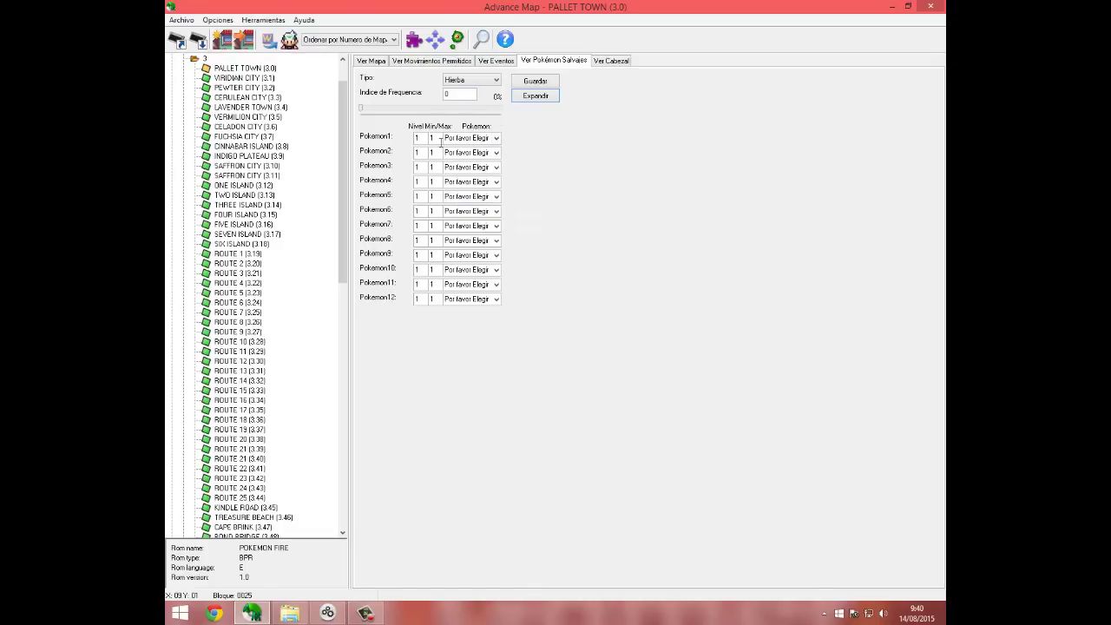
Step: Assign BULBASAUR to the wild Pokémon slots Pokemon1 through Pokemon11
{"action": "left_click", "coordinate": [496, 139]}
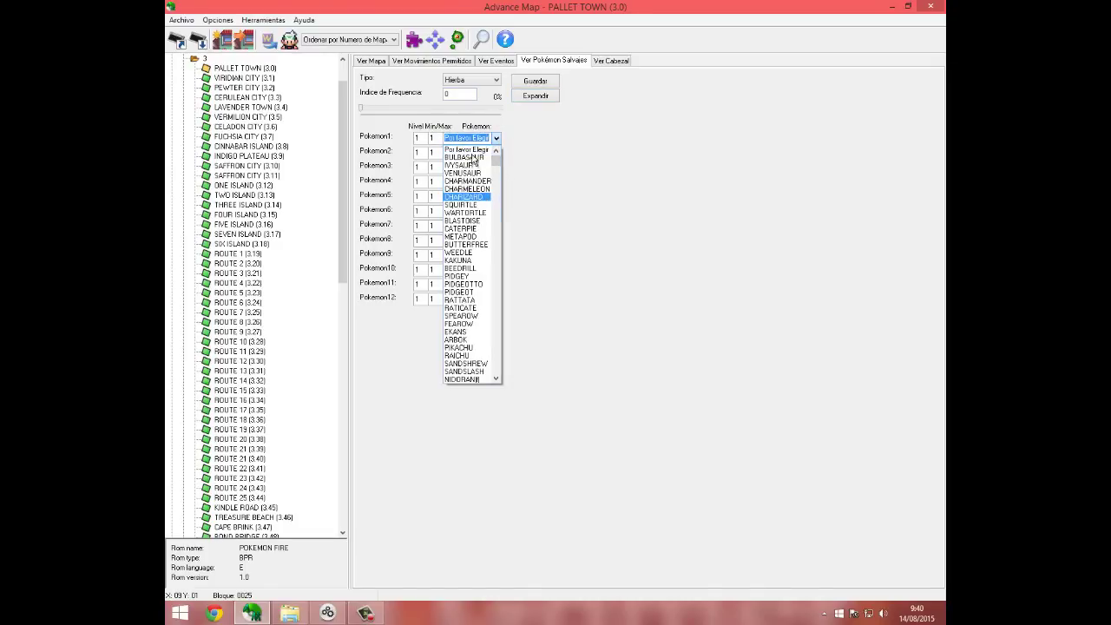
{"action": "left_click", "coordinate": [467, 157]}
{"action": "key", "text": "Tab"}
{"action": "key", "text": "Down"}
{"action": "key", "text": "Tab"}
{"action": "key", "text": "Down"}
{"action": "key", "text": "Tab"}
{"action": "key", "text": "Down"}
{"action": "key", "text": "Tab"}
{"action": "key", "text": "Down"}
{"action": "key", "text": "Tab"}
{"action": "key", "text": "Down"}
{"action": "key", "text": "Tab"}
{"action": "key", "text": "Down"}
{"action": "key", "text": "Tab"}
{"action": "key", "text": "Down"}
{"action": "key", "text": "Tab"}
{"action": "key", "text": "Down"}
{"action": "key", "text": "Tab"}
{"action": "key", "text": "Down"}
{"action": "key", "text": "Tab"}
{"action": "key", "text": "Down"}
{"action": "key", "text": "Tab"}
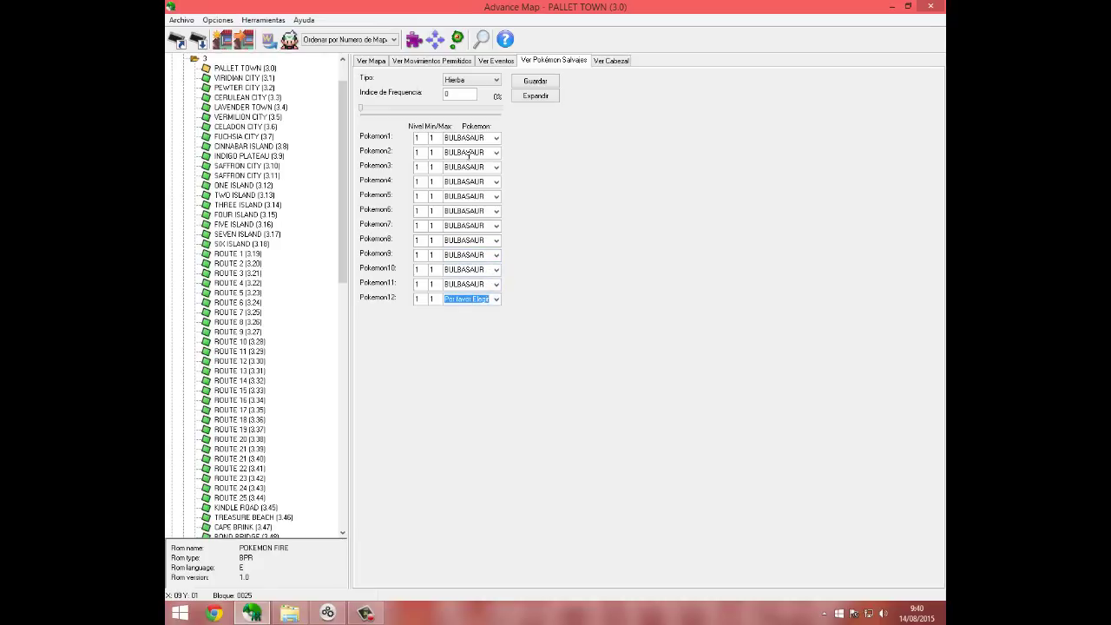
Step: Set Pokemon2 to IVYSAUR, Pokemon3 to VENUSAUR, Pokemon4 to CHARMANDER and Pokemon5 to CHARMELEON
{"action": "left_click", "coordinate": [468, 154]}
{"action": "key", "text": "Down"}
{"action": "key", "text": "Down"}
{"action": "key", "text": "Up"}
{"action": "left_click", "coordinate": [465, 166]}
{"action": "key", "text": "Down"}
{"action": "key", "text": "Down"}
{"action": "left_click", "coordinate": [465, 180]}
{"action": "key", "text": "Down"}
{"action": "key", "text": "Down"}
{"action": "key", "text": "Down"}
{"action": "left_click", "coordinate": [467, 195]}
{"action": "key", "text": "Down"}
{"action": "key", "text": "Down"}
{"action": "key", "text": "Down"}
{"action": "key", "text": "Down"}
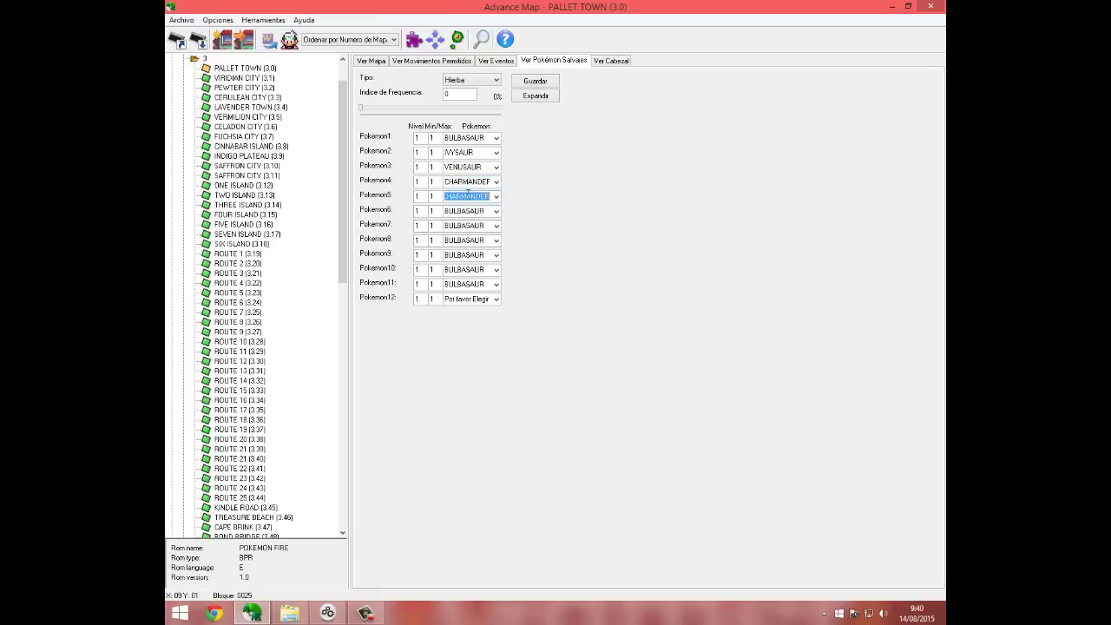
Step: Set Pokemon6 to CHARIZARD and Pokemon7 to SQUIRTLE
{"action": "left_click", "coordinate": [467, 210]}
{"action": "key", "text": "Down"}
{"action": "key", "text": "Down"}
{"action": "left_click", "coordinate": [465, 225]}
{"action": "key", "text": "Down"}
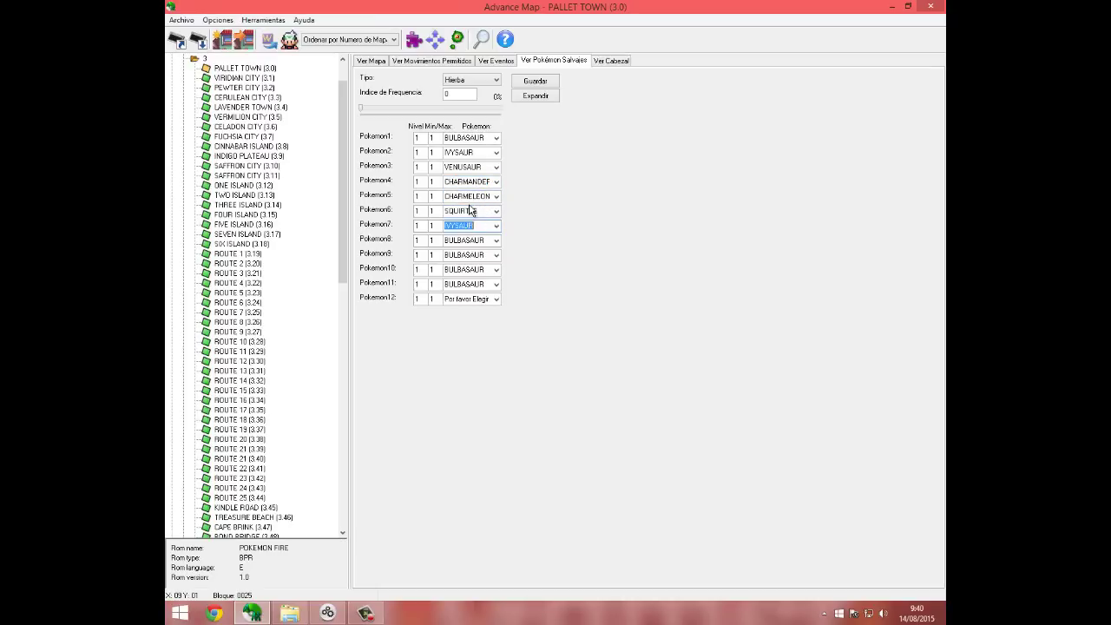
{"action": "left_click", "coordinate": [470, 210]}
{"action": "key", "text": "Up"}
{"action": "left_click", "coordinate": [481, 225]}
{"action": "key", "text": "Down"}
{"action": "key", "text": "Down"}
{"action": "key", "text": "Down"}
{"action": "key", "text": "Down"}
{"action": "key", "text": "Down"}
Step: Set Pokemon8 to WARTORTLE and Pokemon9 to BLASTOISE
{"action": "left_click", "coordinate": [469, 240]}
{"action": "key", "text": "Down"}
{"action": "key", "text": "Down"}
{"action": "key", "text": "Down"}
{"action": "key", "text": "Down"}
{"action": "key", "text": "Down"}
{"action": "key", "text": "Down"}
{"action": "key", "text": "Down"}
{"action": "left_click", "coordinate": [464, 255]}
{"action": "key", "text": "Down"}
{"action": "key", "text": "Down"}
{"action": "key", "text": "Down"}
{"action": "key", "text": "Down"}
{"action": "key", "text": "Down"}
{"action": "key", "text": "Down"}
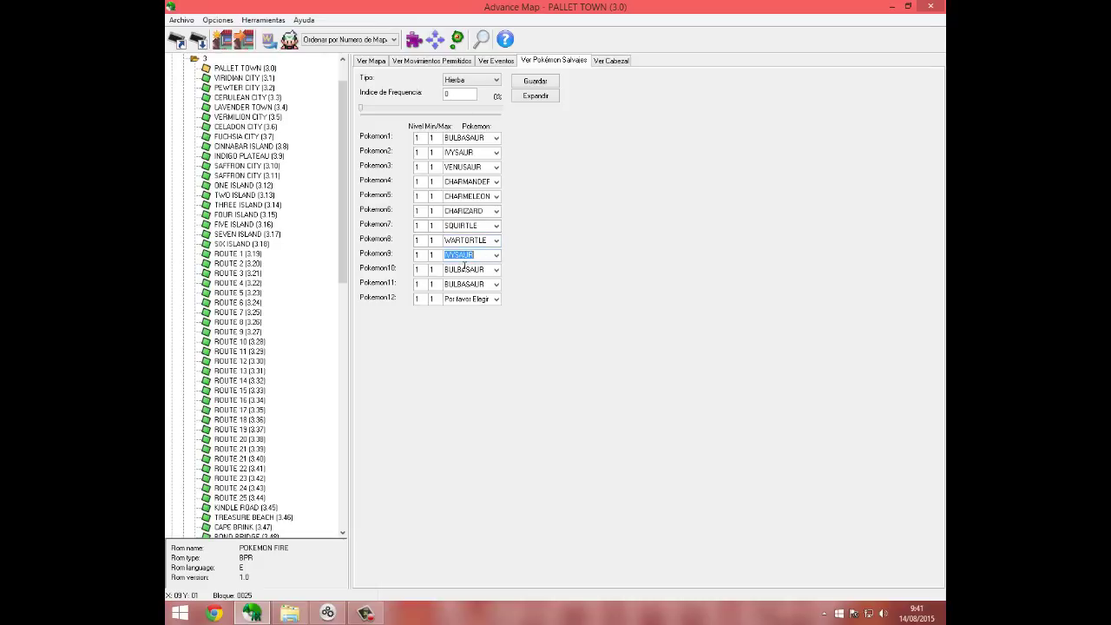
{"action": "key", "text": "Down"}
{"action": "key", "text": "Down"}
Step: Set Pokemon10 to CATERPIE and Pokemon11 to METAPOD
{"action": "left_click", "coordinate": [466, 270]}
{"action": "key", "text": "Down"}
{"action": "key", "text": "Down"}
{"action": "key", "text": "Down"}
{"action": "key", "text": "Down"}
{"action": "key", "text": "Down"}
{"action": "key", "text": "Down"}
{"action": "key", "text": "Down"}
{"action": "key", "text": "Down"}
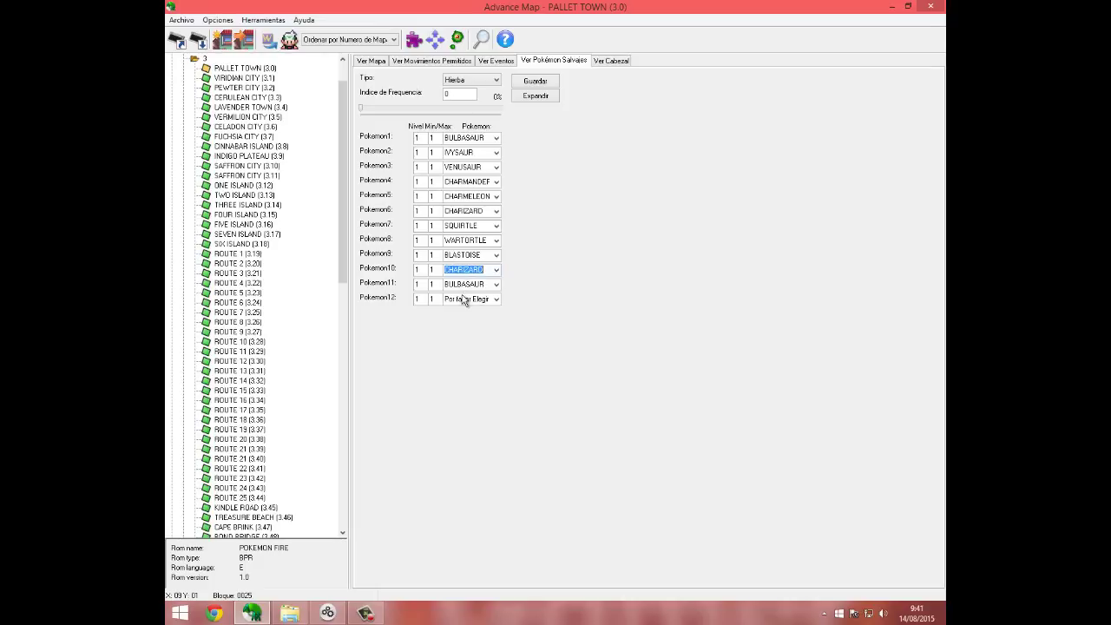
{"action": "left_click", "coordinate": [466, 285]}
{"action": "key", "text": "Down"}
{"action": "key", "text": "Down"}
{"action": "key", "text": "Down"}
{"action": "key", "text": "Down"}
{"action": "key", "text": "Down"}
{"action": "key", "text": "Down"}
{"action": "key", "text": "Down"}
{"action": "key", "text": "Down"}
{"action": "key", "text": "Down"}
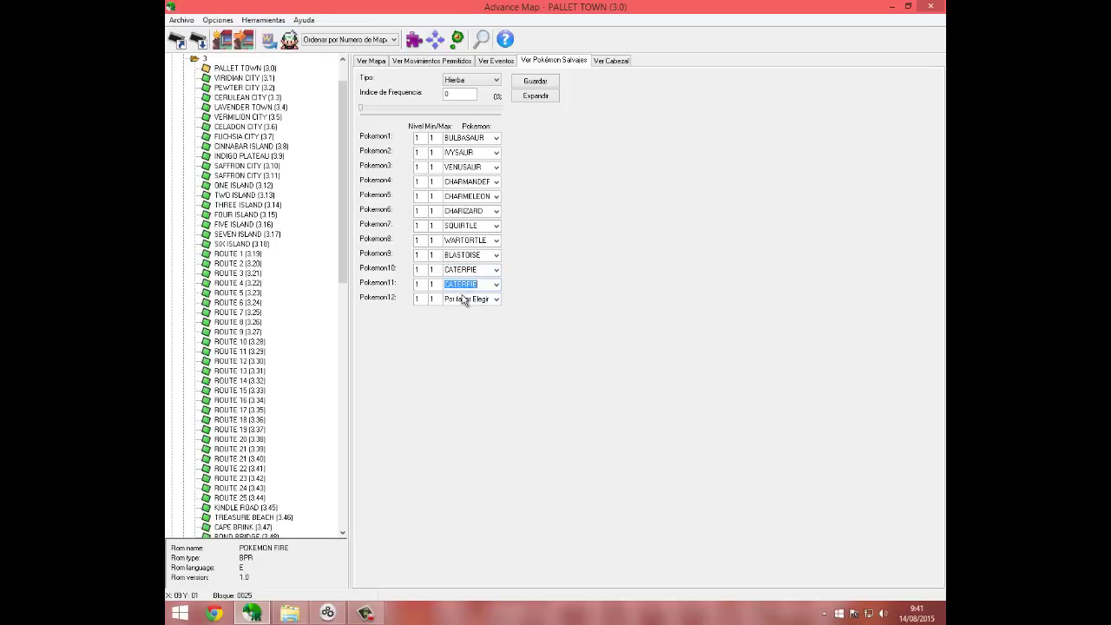
Step: Set the last wild Pokémon slot, Pokemon12, to BUTTERFREE
{"action": "left_click", "coordinate": [464, 300]}
{"action": "key", "text": "Down"}
{"action": "key", "text": "Down"}
{"action": "key", "text": "Down"}
{"action": "key", "text": "Down"}
{"action": "key", "text": "Down"}
{"action": "key", "text": "Down"}
{"action": "key", "text": "Down"}
{"action": "key", "text": "Down"}
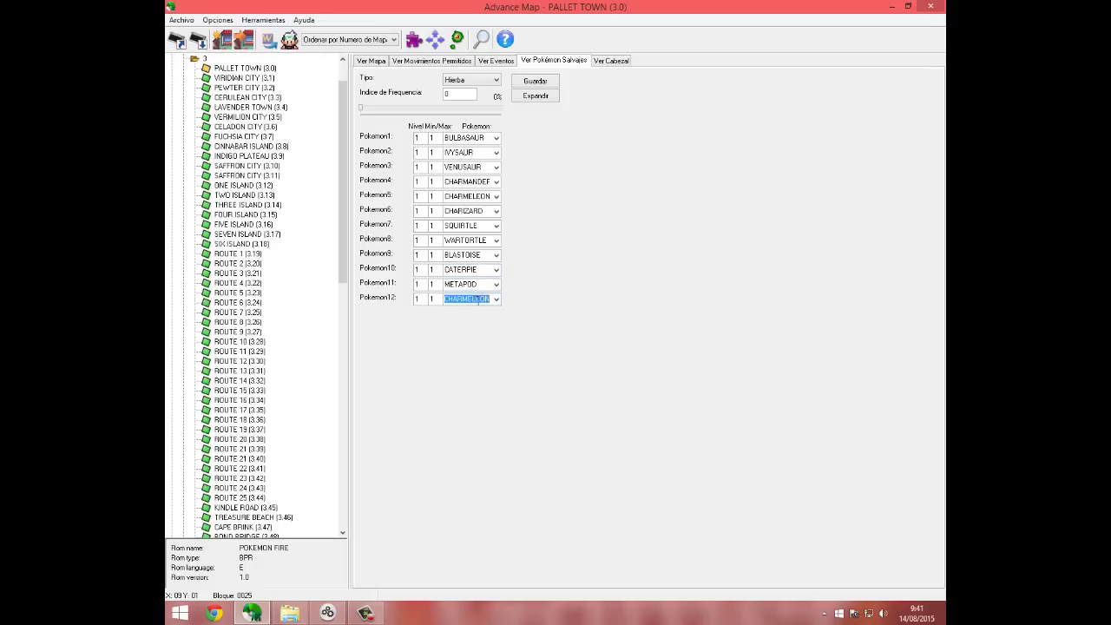
{"action": "key", "text": "Down"}
{"action": "key", "text": "Down"}
{"action": "key", "text": "Down"}
{"action": "key", "text": "Down"}
Step: Set the grass encounter frequency index to 40 and the maximum level of the wild Pokémon to 3
{"action": "left_click_drag", "start_coordinate": [363, 110], "coordinate": [386, 108]}
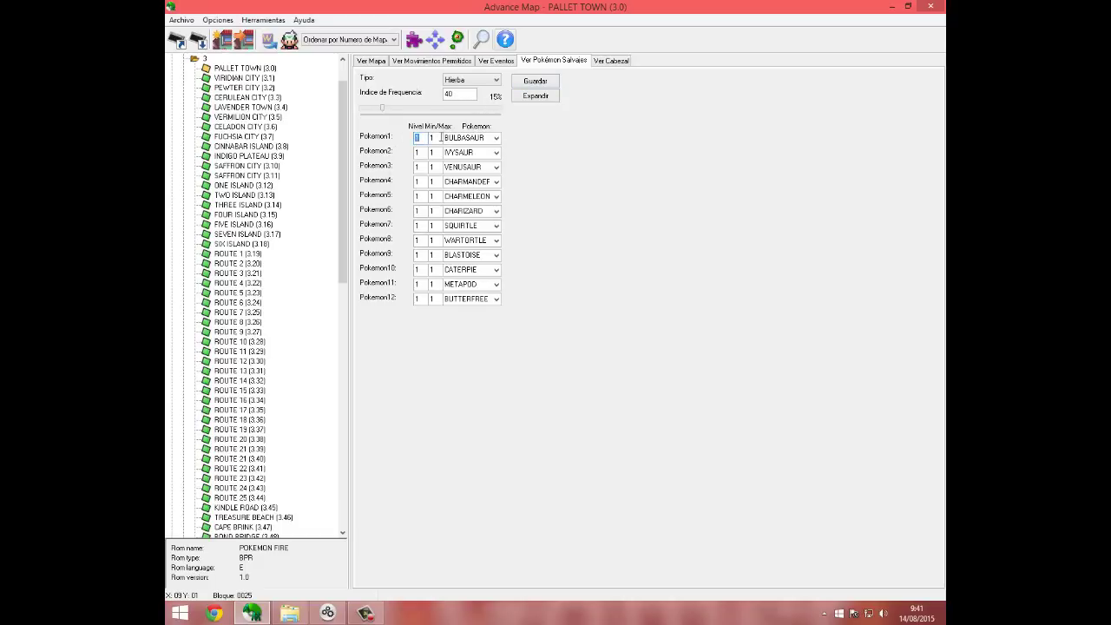
{"action": "type", "text": "3"}
{"action": "double_click", "coordinate": [432, 196]}
{"action": "type", "text": "3"}
{"action": "double_click", "coordinate": [432, 225]}
{"action": "type", "text": "3"}
{"action": "double_click", "coordinate": [432, 240]}
{"action": "type", "text": "3"}
{"action": "double_click", "coordinate": [431, 285]}
{"action": "type", "text": "33"}
Step: Save the wild Pokémon data and the map changes to the ROM
{"action": "left_click", "coordinate": [534, 81]}
{"action": "left_click", "coordinate": [181, 19]}
{"action": "left_click", "coordinate": [189, 59]}
Step: Open the Pokémon FireRed ROM in VisualBoyAdvance and load the slot 2 saved game dated 2015/08/14
{"action": "left_click", "coordinate": [289, 614]}
{"action": "left_click", "coordinate": [617, 364]}
{"action": "left_click_drag", "start_coordinate": [616, 366], "coordinate": [552, 151]}
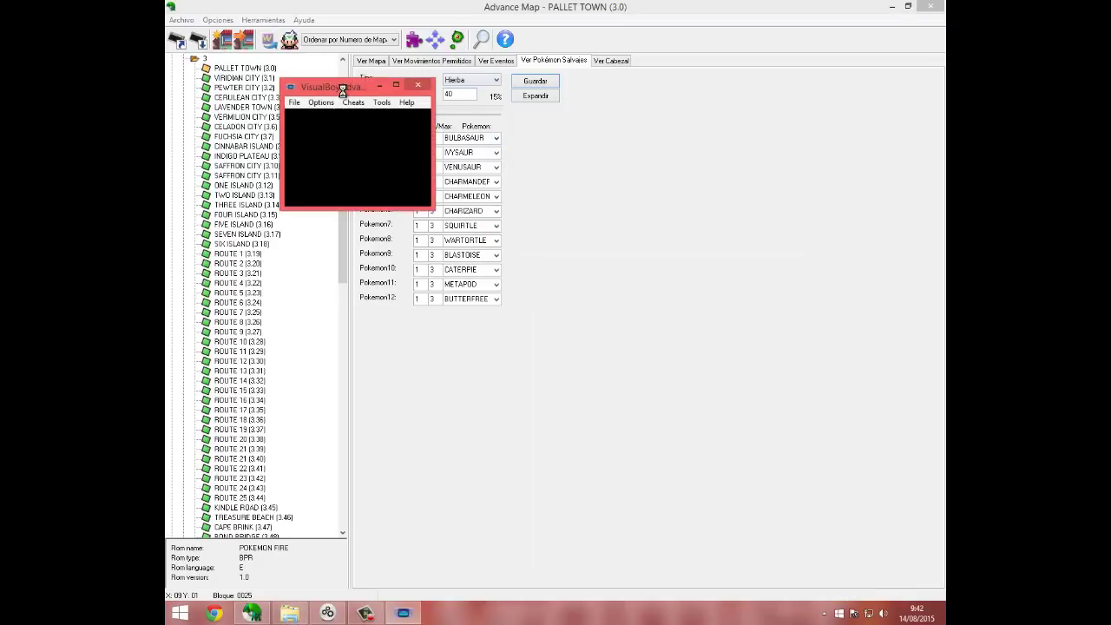
{"action": "left_click", "coordinate": [295, 102]}
{"action": "mouse_move", "coordinate": [357, 218]}
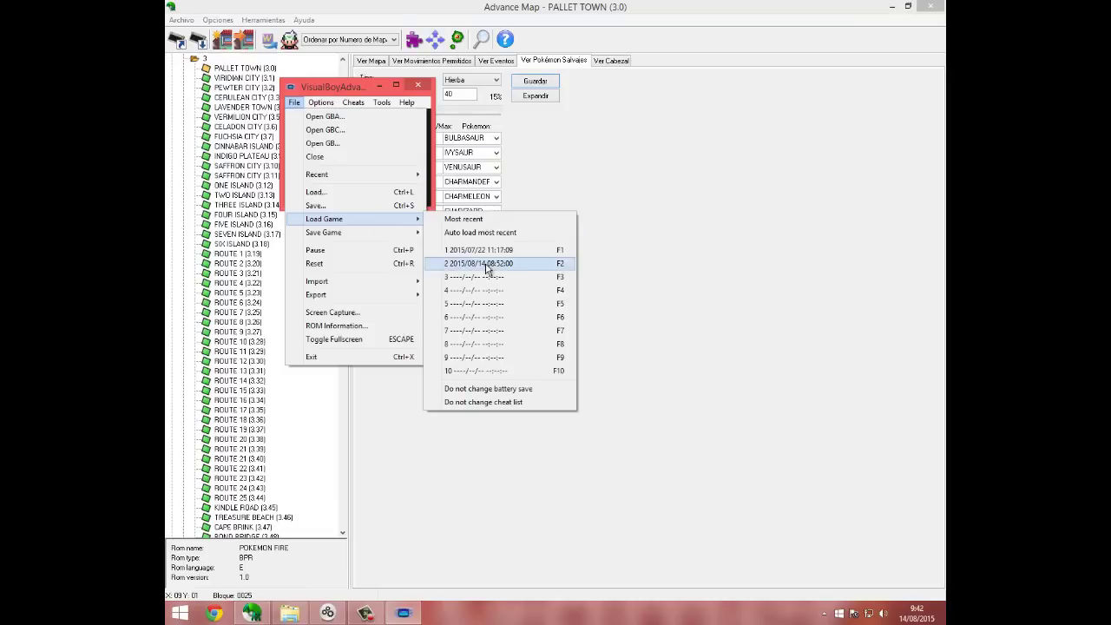
{"action": "left_click", "coordinate": [486, 268]}
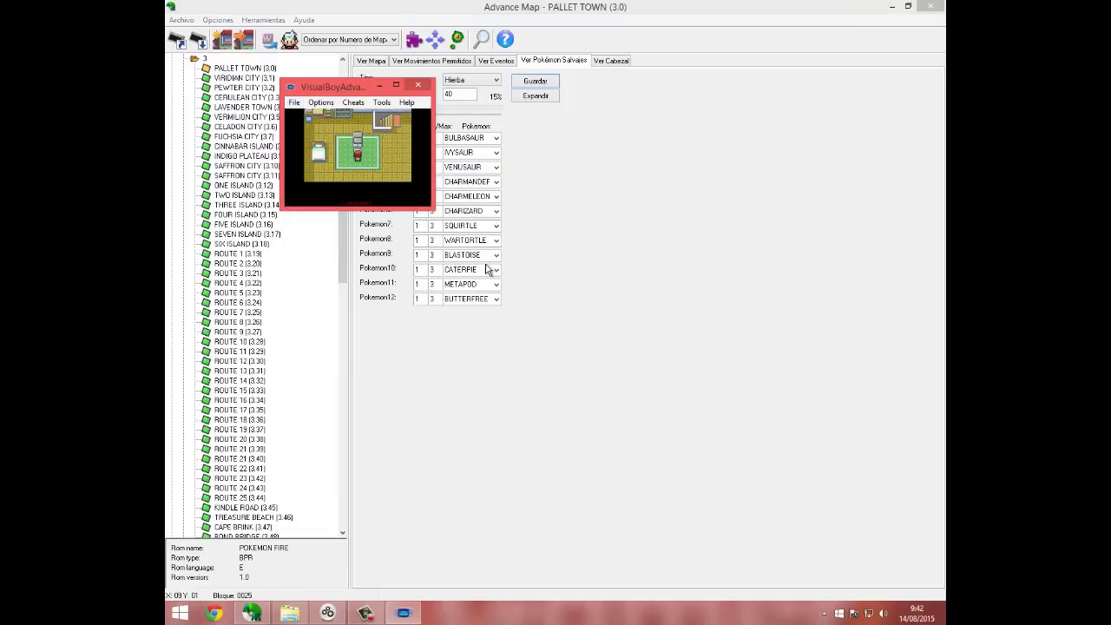
Step: Walk out of the house into the new tall grass, trigger a wild encounter and run from it
{"action": "key", "text": "Right"}
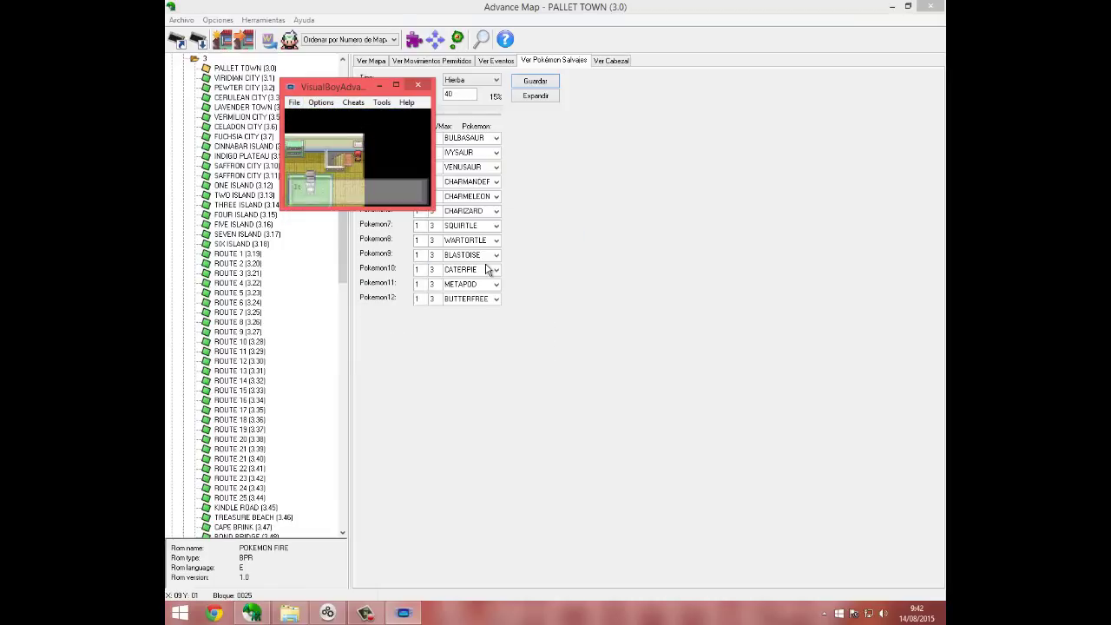
{"action": "key", "text": "Up"}
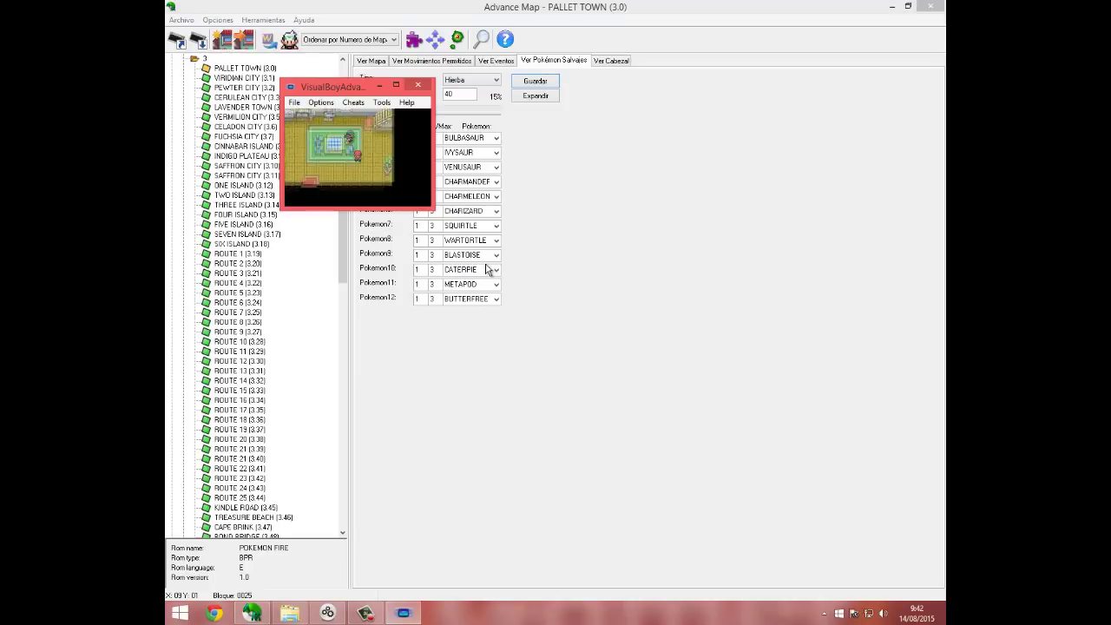
{"action": "key", "text": "Down"}
{"action": "key", "text": "Right"}
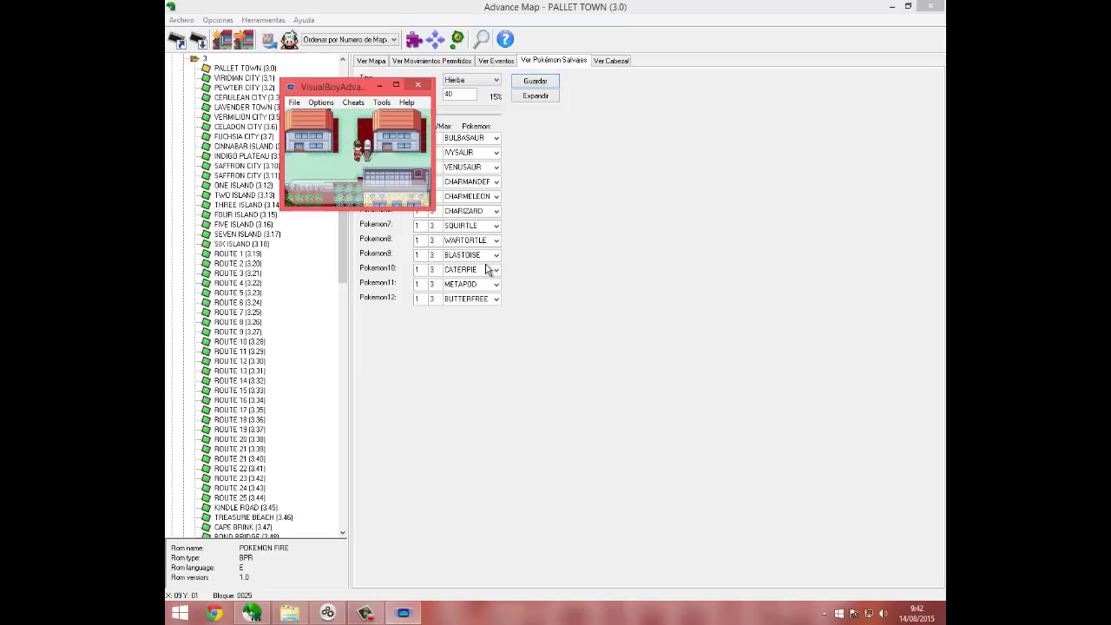
{"action": "key", "text": "z"}
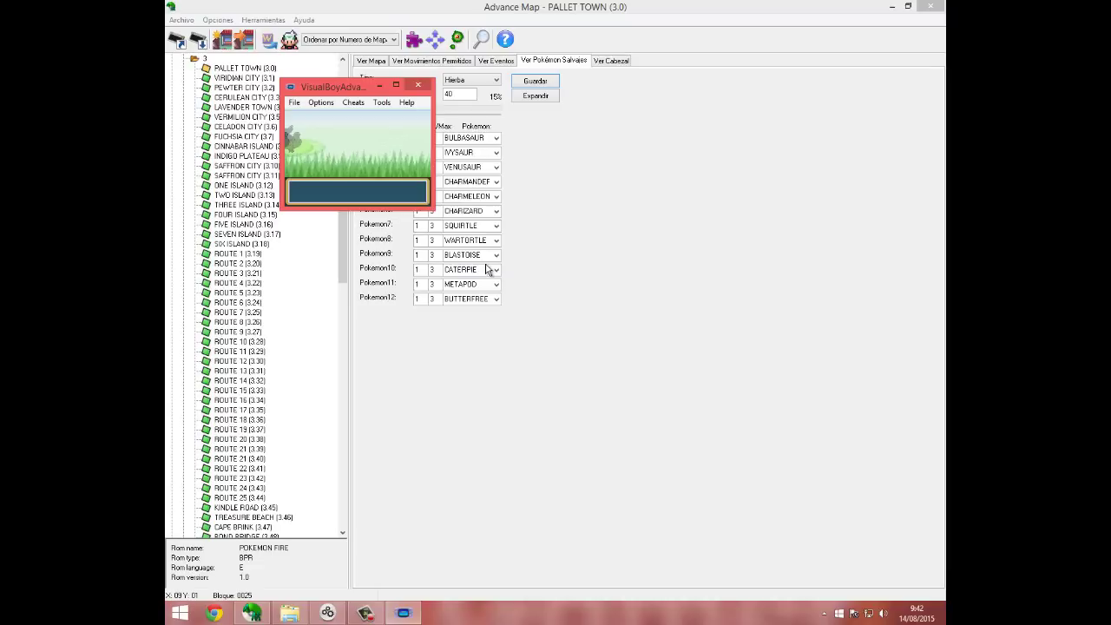
{"action": "key", "text": "z"}
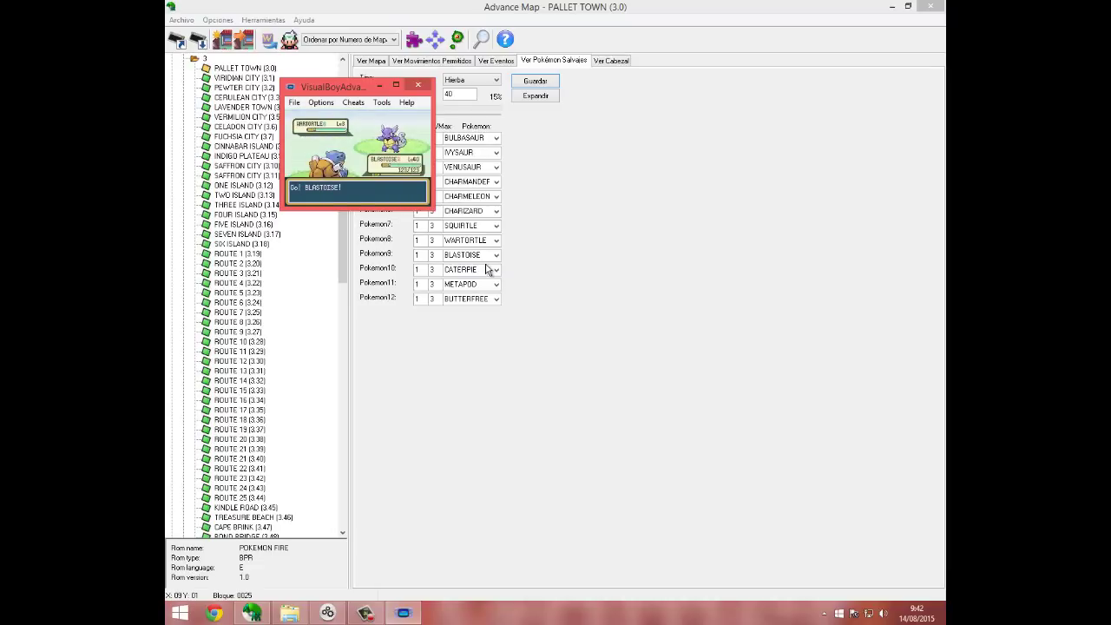
{"action": "key", "text": "z"}
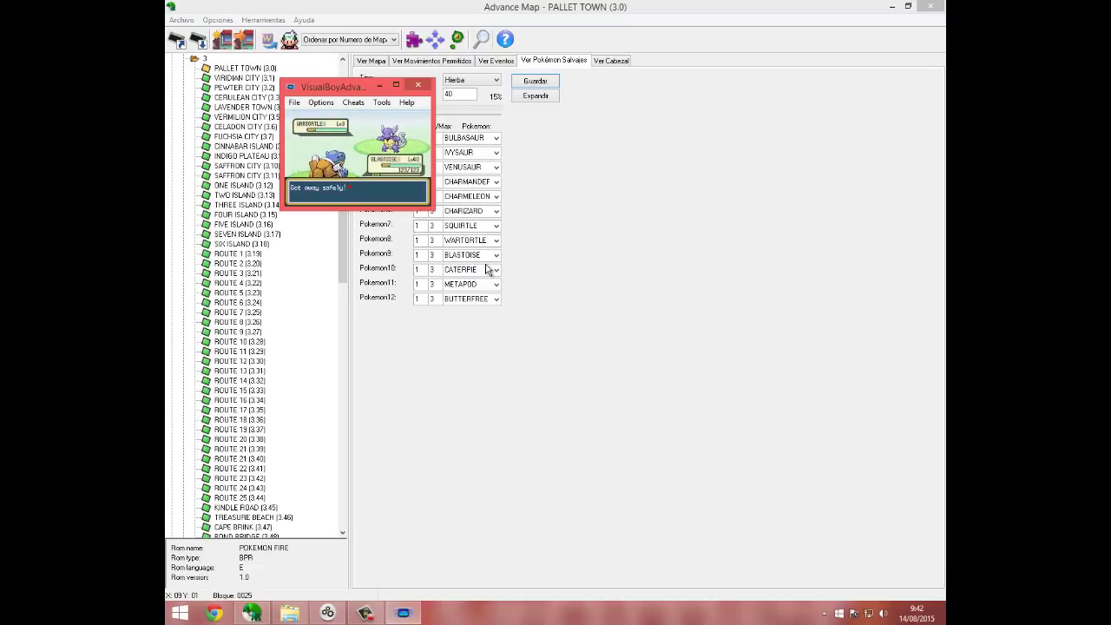